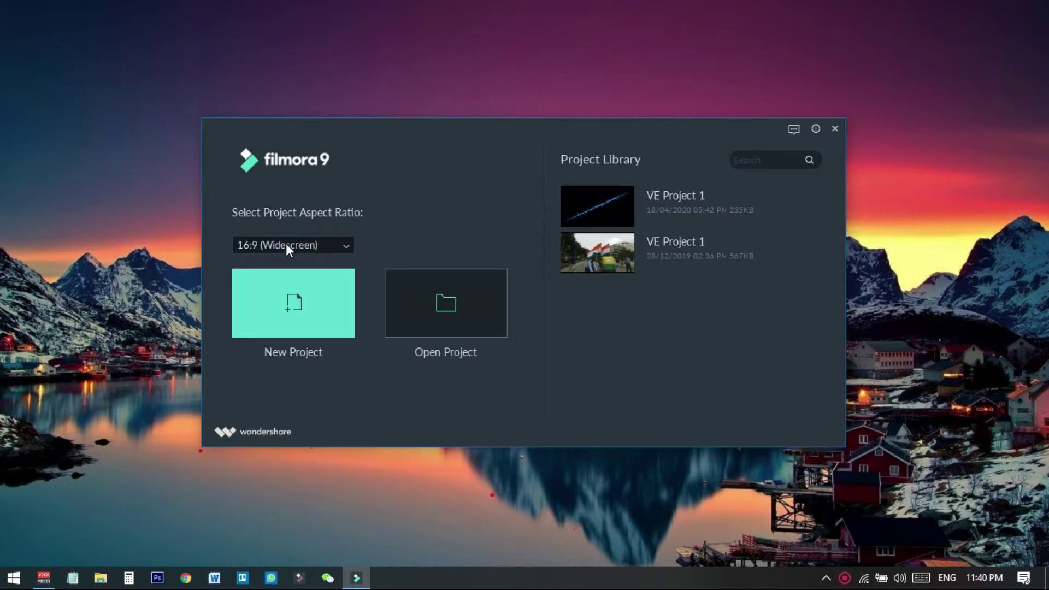
Start a new project and import clip A0405_H1505_H2_807_0064 and the Creepy Vibes track from Downloads
left_click(303, 326)
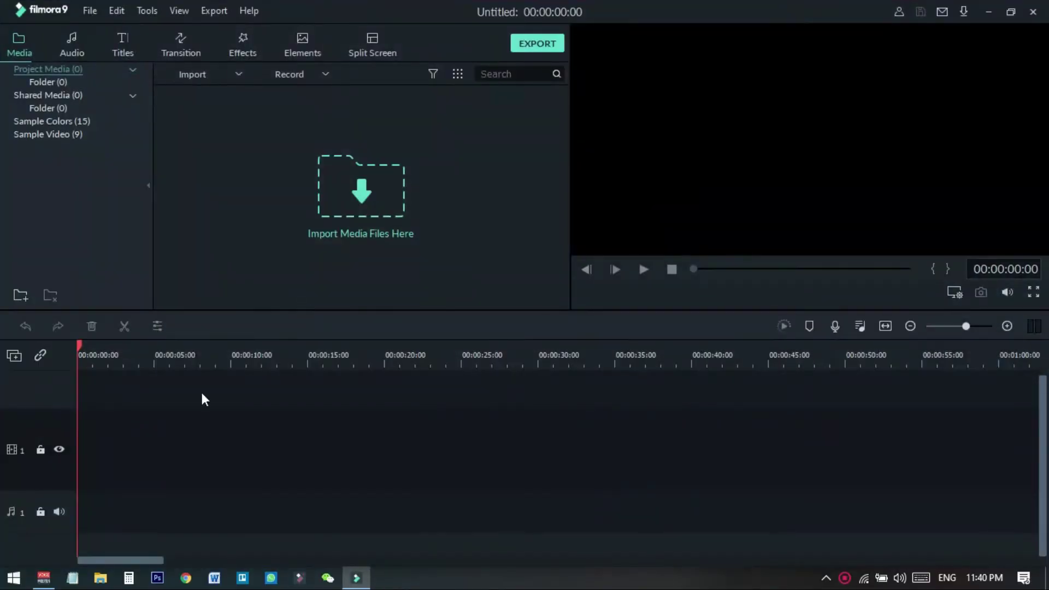
left_click(369, 225)
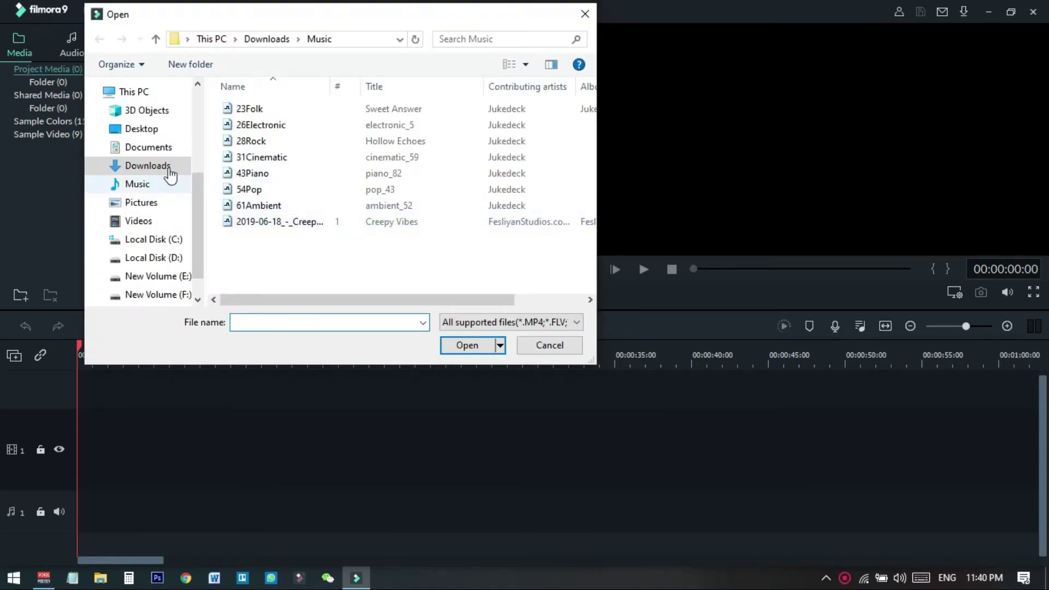
left_click(146, 166)
double_click(328, 133)
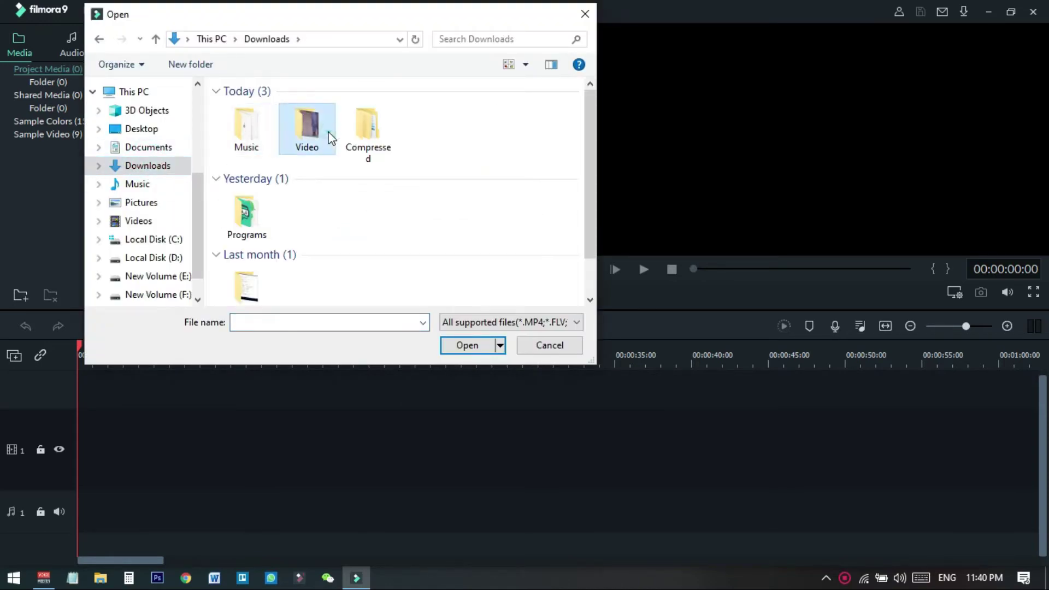
double_click(267, 145)
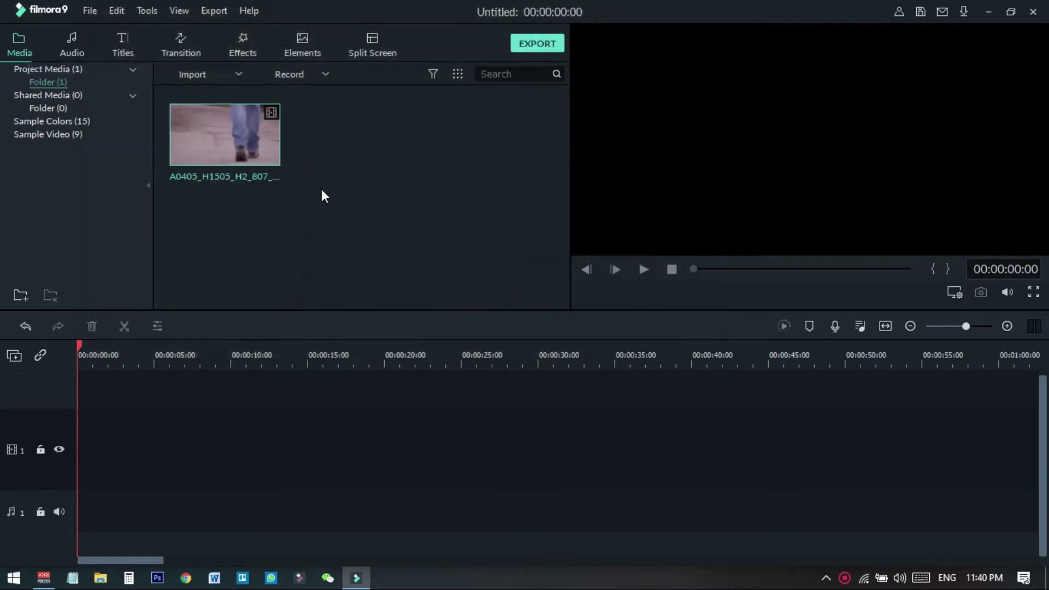
double_click(359, 228)
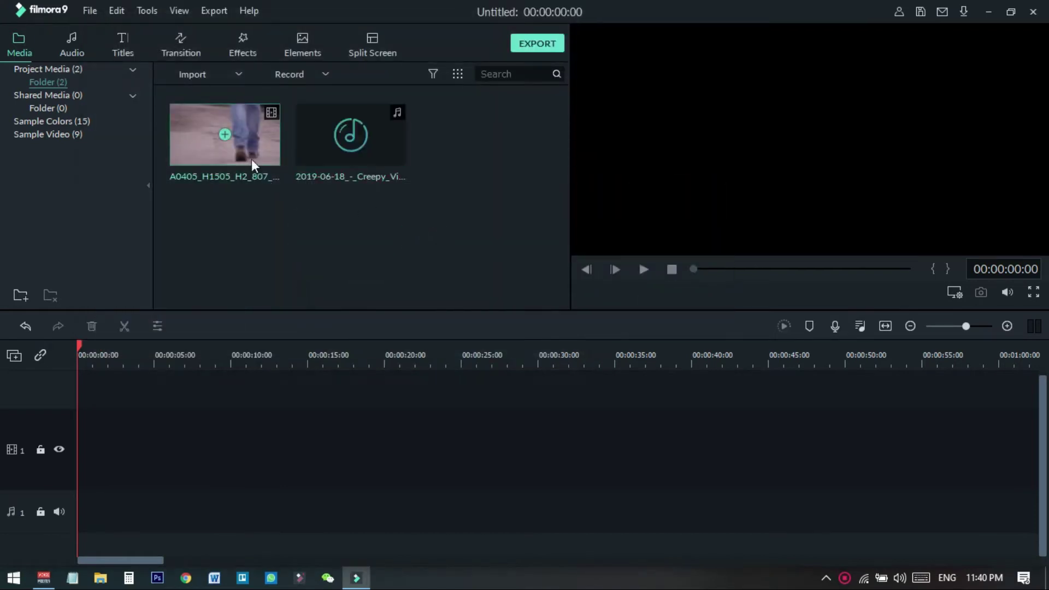
Place clip A0405_H1505_H2_807_0064 on video track 1 at its full 00:00:30:05 length
left_click_drag(240, 226, 79, 464)
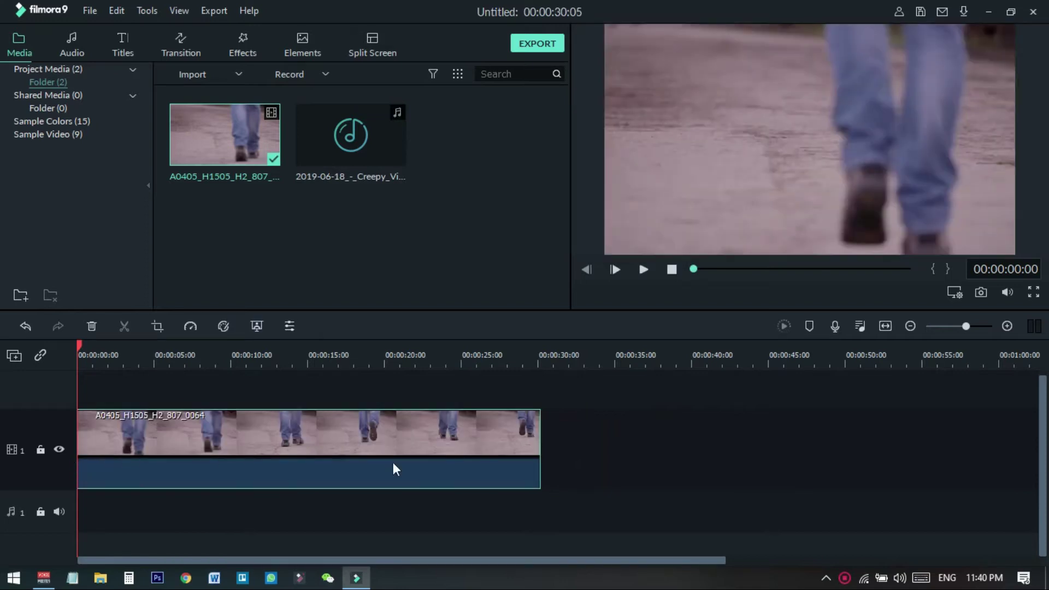
left_click_drag(539, 444, 573, 454)
left_click(623, 426)
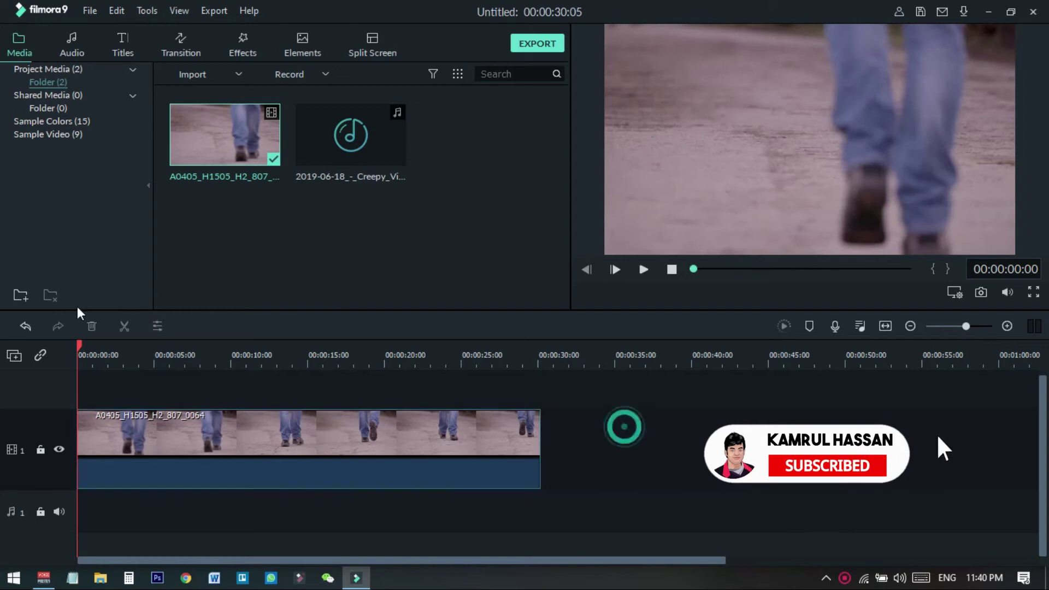
left_click(663, 447)
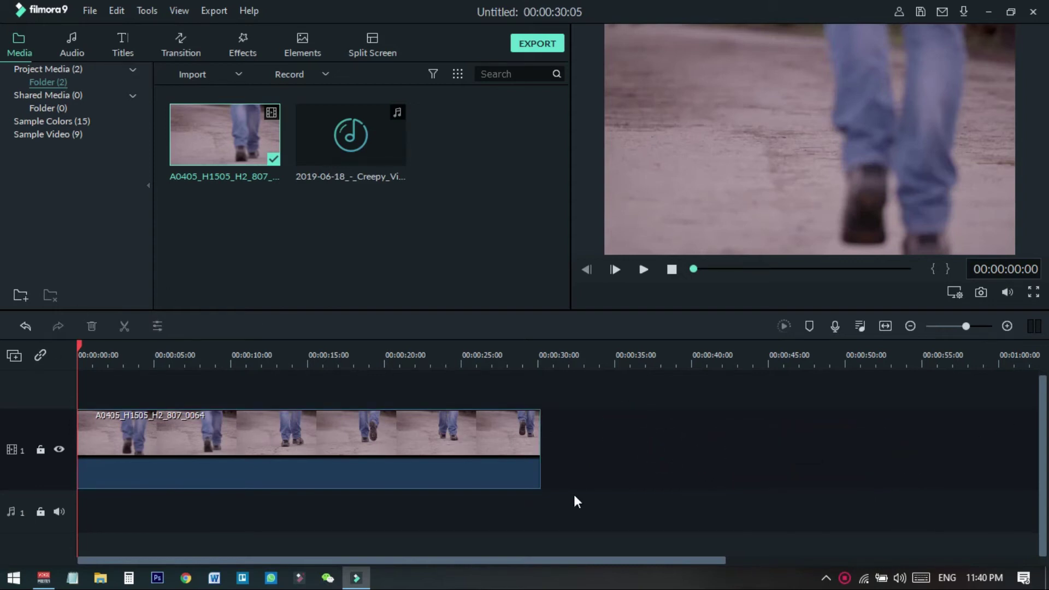
scroll(579, 494, "up", 1)
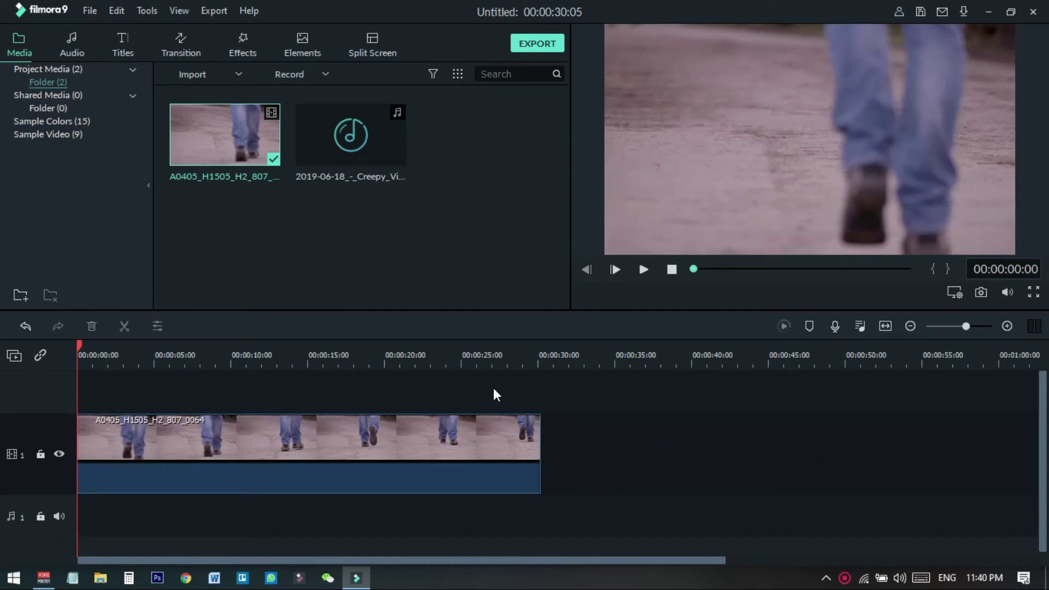
Search the effects for 'bal' and add the Baltan effect to track 2 above the clip
left_click(246, 45)
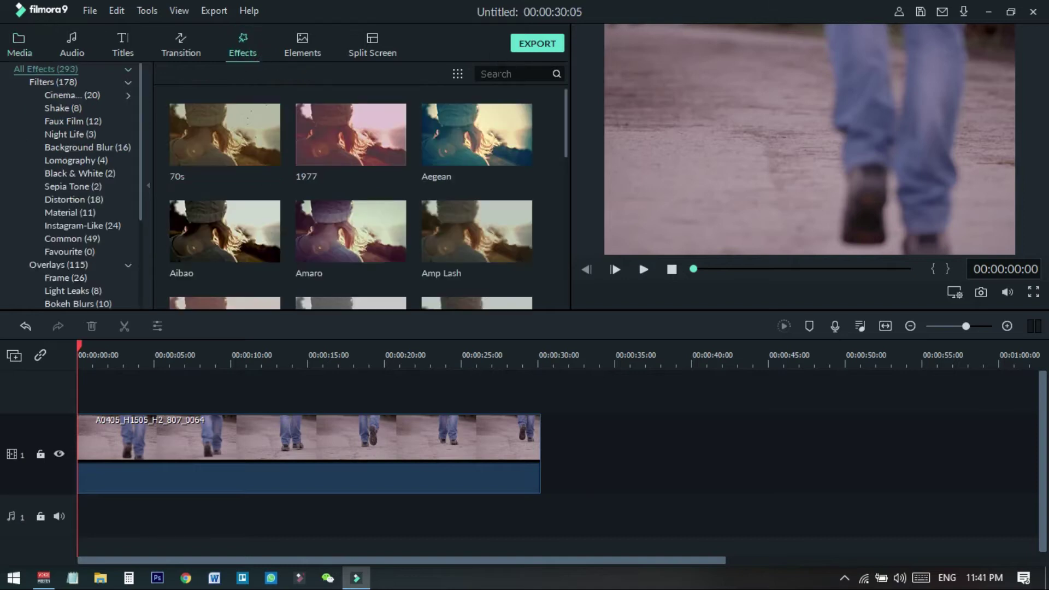
scroll(525, 152, "down", 8)
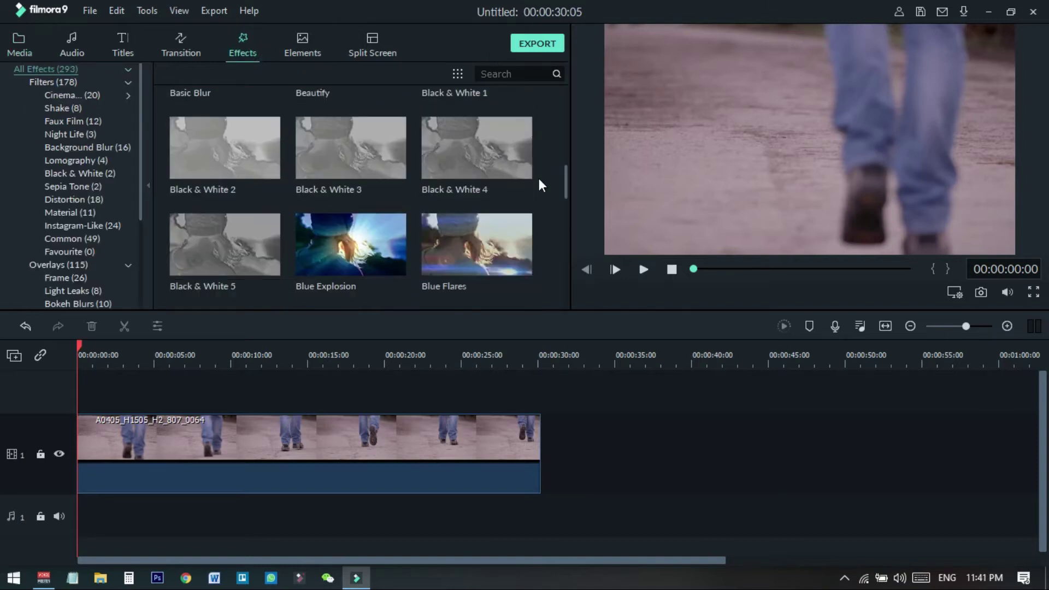
left_click(513, 74)
type("bal")
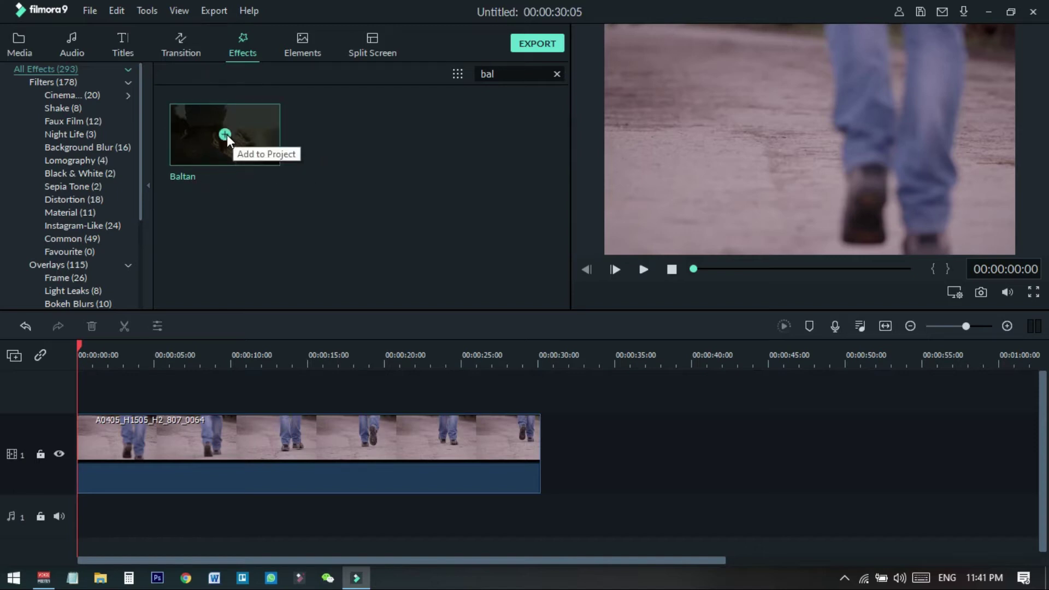
left_click_drag(254, 133, 80, 389)
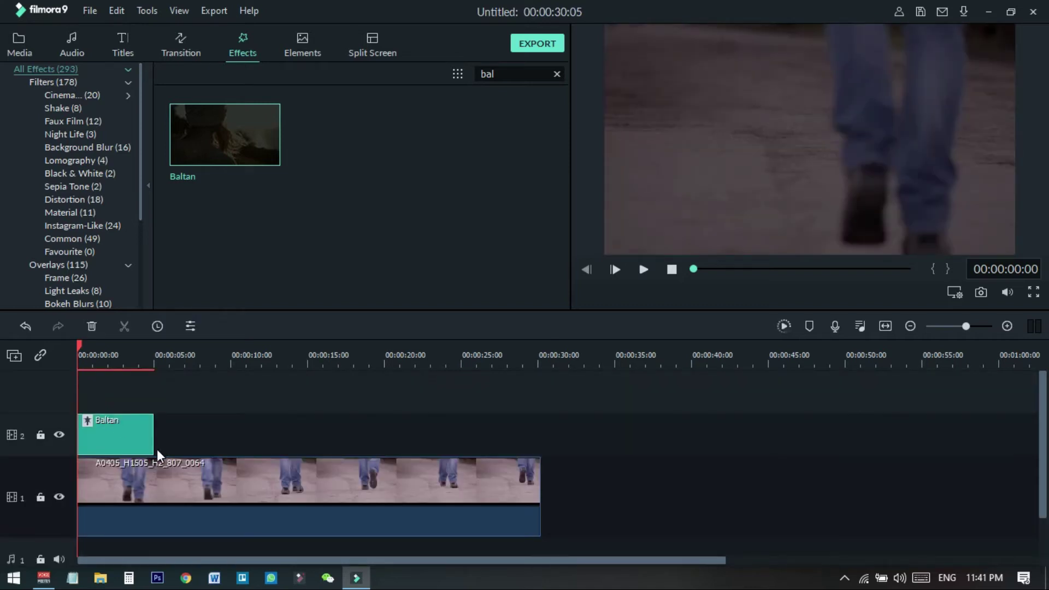
Stretch Baltan to the clip's end, render the preview and play it back
left_click_drag(154, 433, 540, 434)
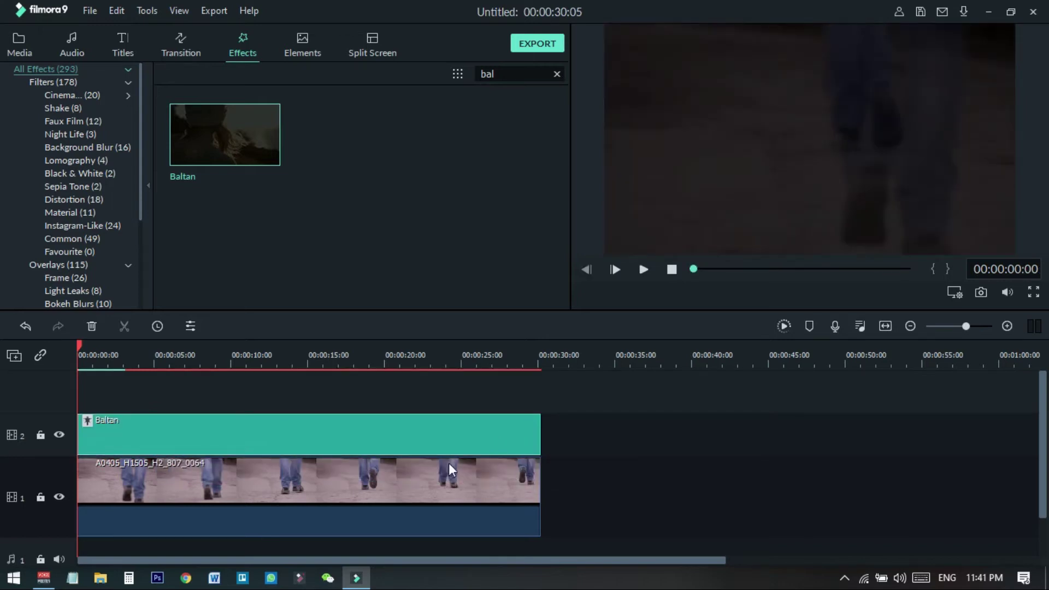
left_click(784, 327)
left_click(643, 269)
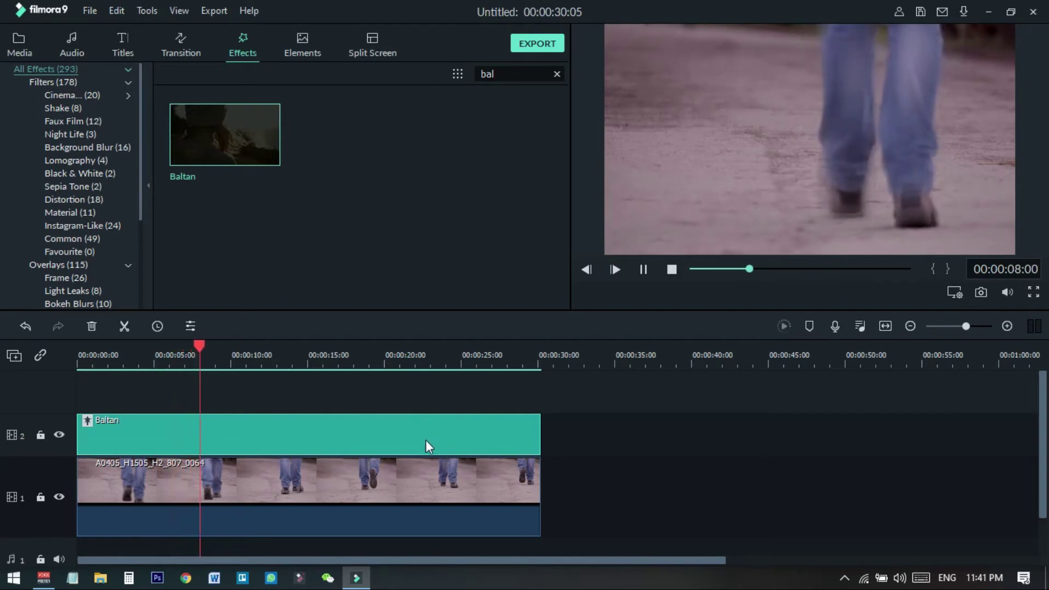
Stop playback, set the playhead to 00:00:03:23 and lock video track 1
left_click(672, 270)
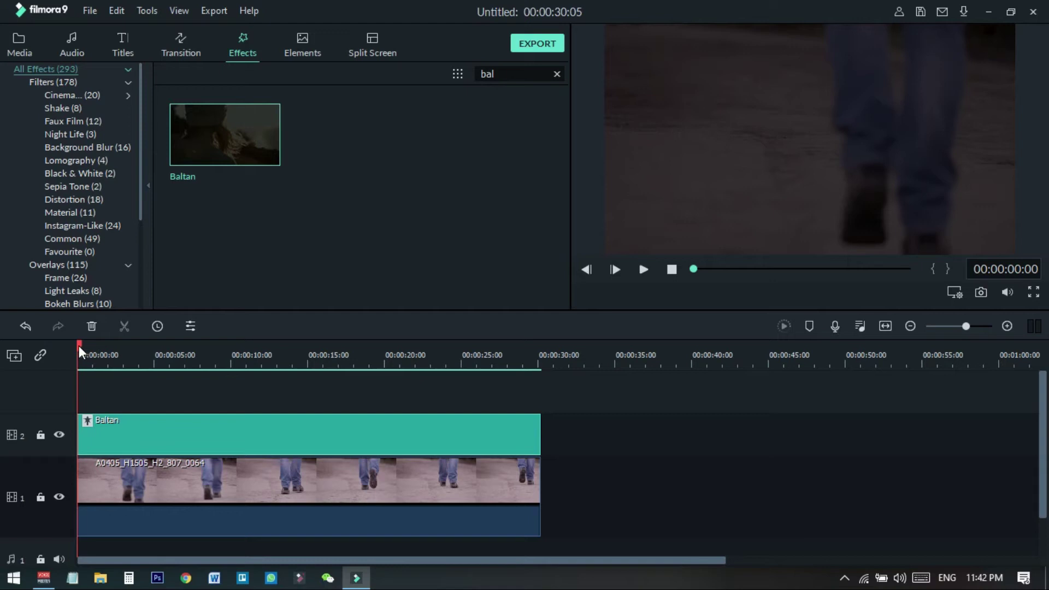
left_click_drag(78, 345, 280, 353)
left_click(41, 493)
Split Baltan into four separated pieces, deleting the small leftover piece
left_click(369, 427)
left_click(271, 432)
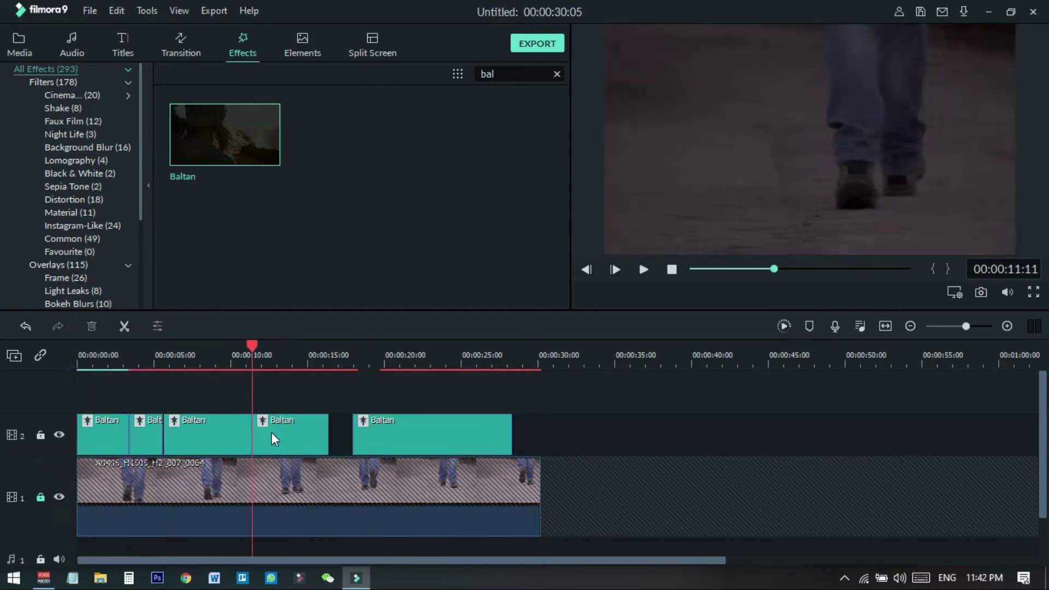
left_click_drag(382, 432, 437, 424)
left_click_drag(289, 431, 150, 418)
key("Delete")
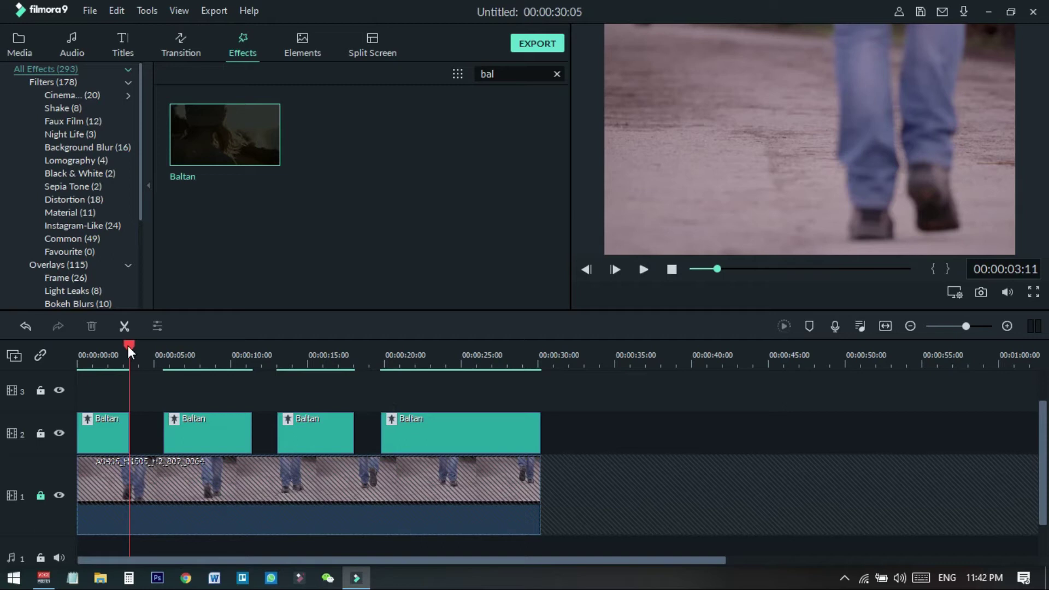
left_click_drag(128, 345, 66, 355)
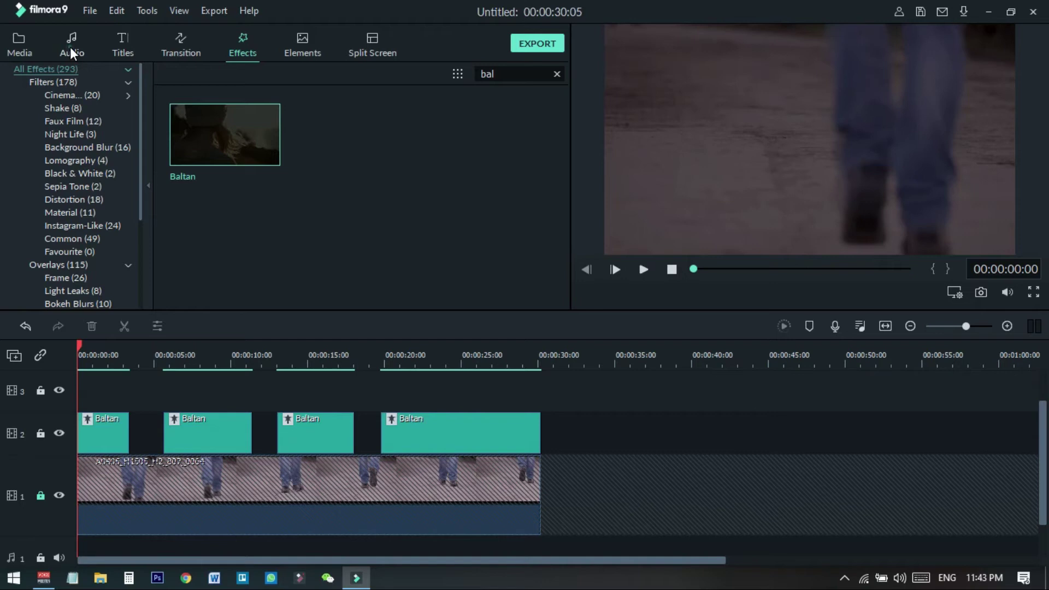
Add the Creepy Vibes music track from the media library to the timeline
left_click(20, 45)
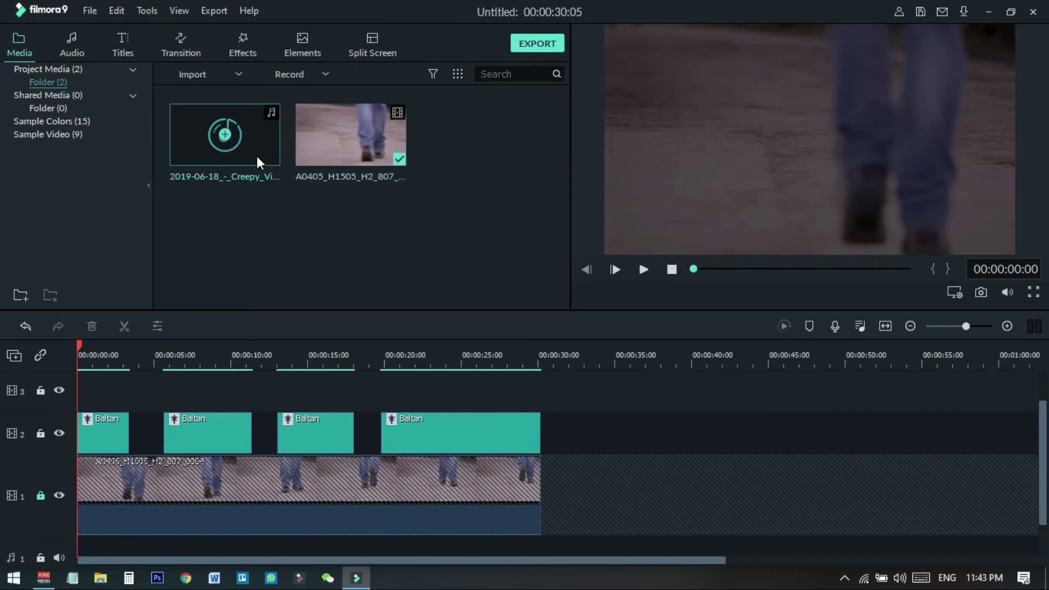
left_click(225, 136)
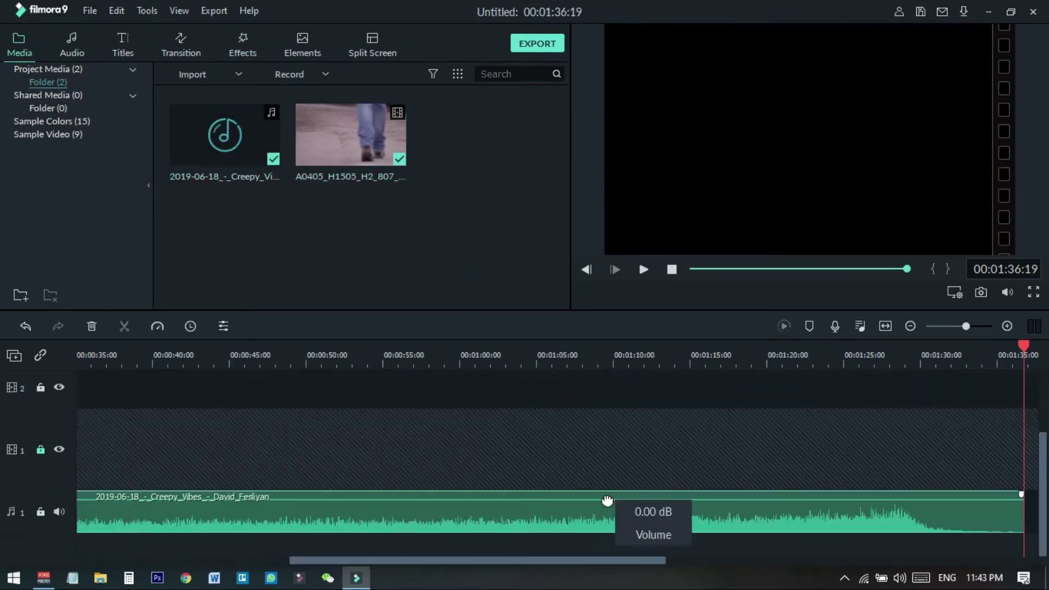
left_click_drag(595, 565, 244, 548)
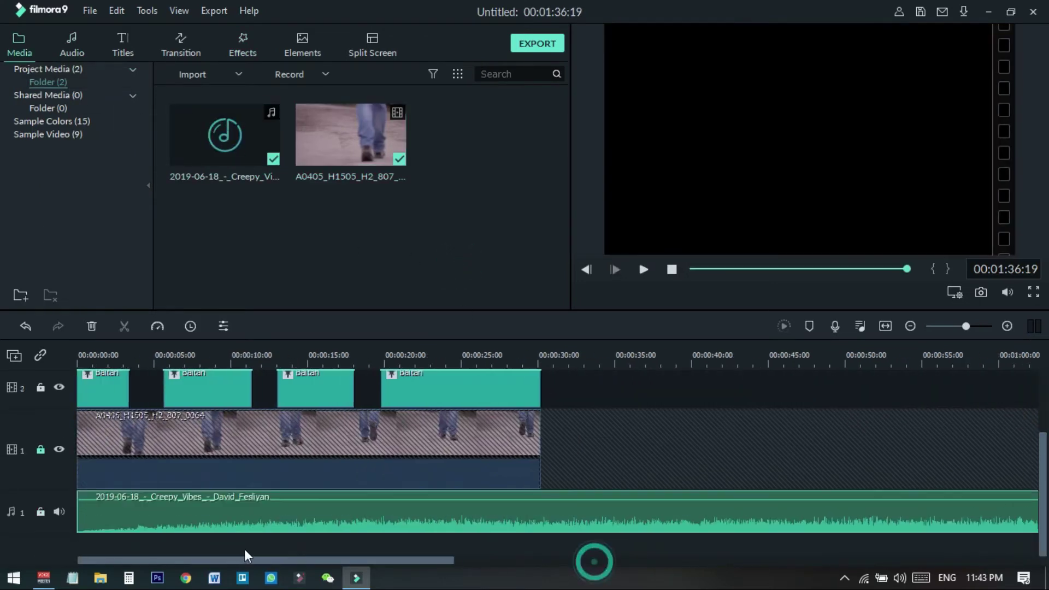
Trim the music to end at 00:00:30:05 with the video, then play from the start
left_click(542, 356)
left_click_drag(542, 508, 540, 505)
left_click(103, 351)
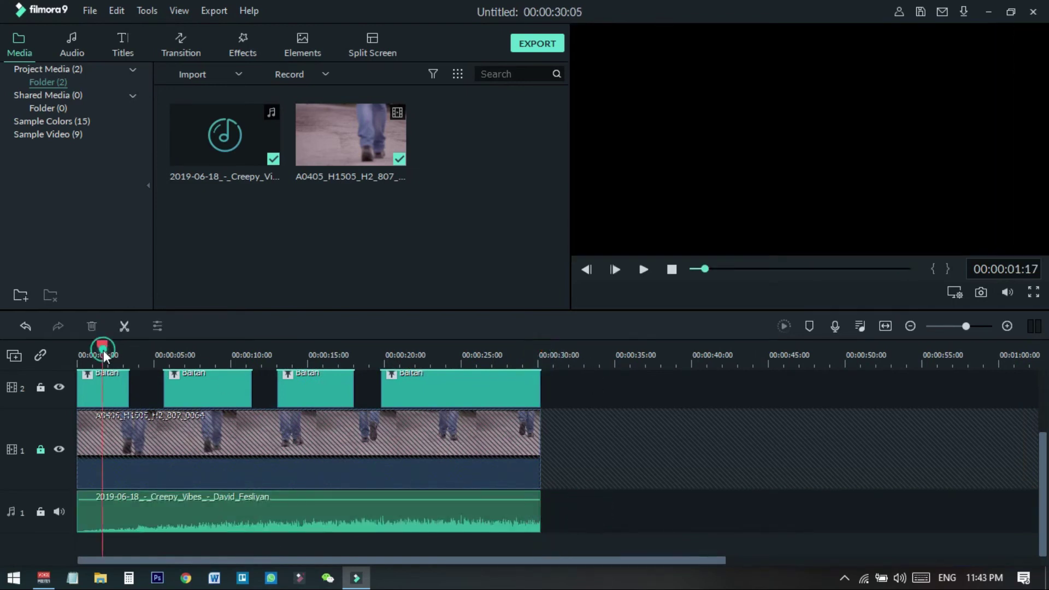
left_click_drag(102, 344, 74, 346)
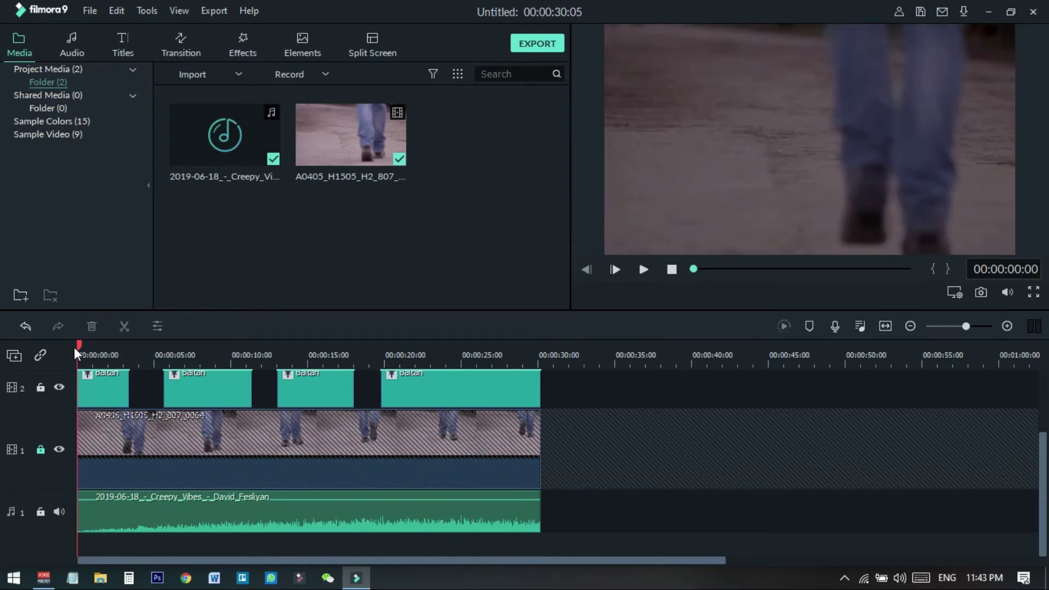
left_click(643, 269)
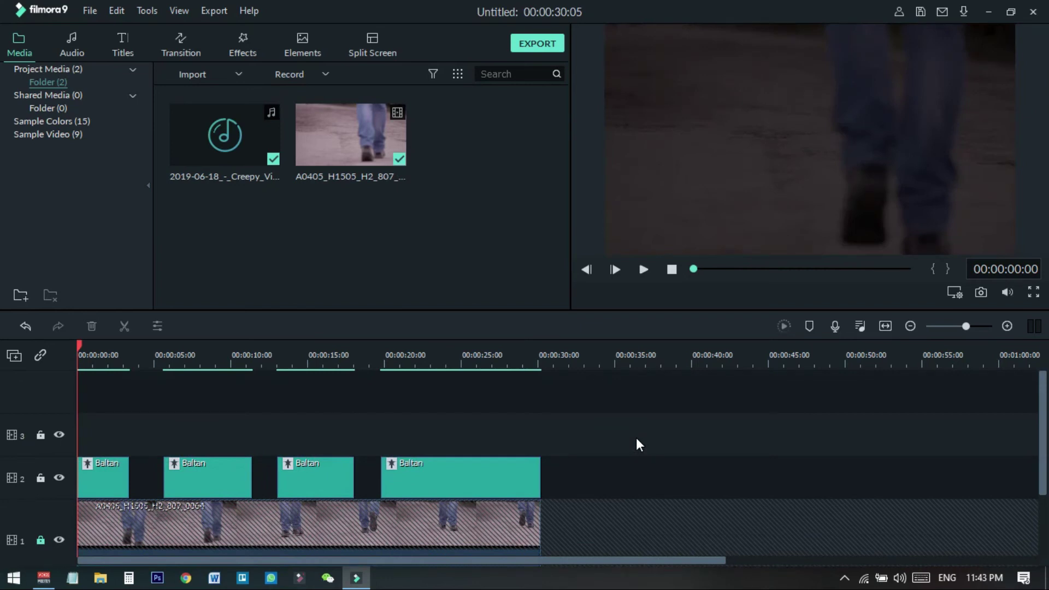
Unlock video track 1 and delete the four Baltan pieces from track 2
scroll(636, 439, "down", 2)
left_click(40, 494)
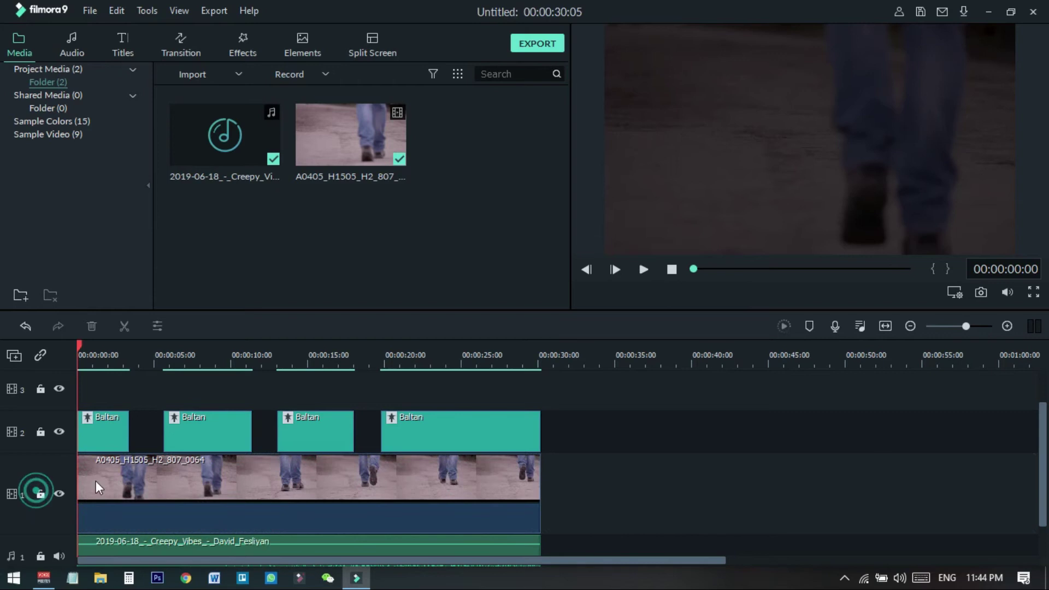
left_click_drag(509, 447, 86, 447)
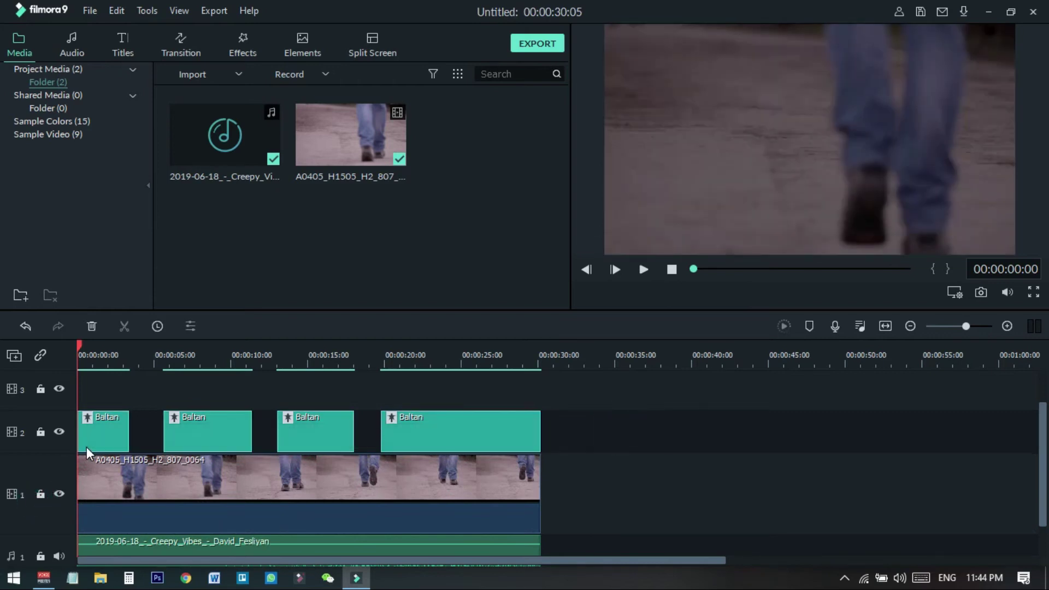
key("Delete")
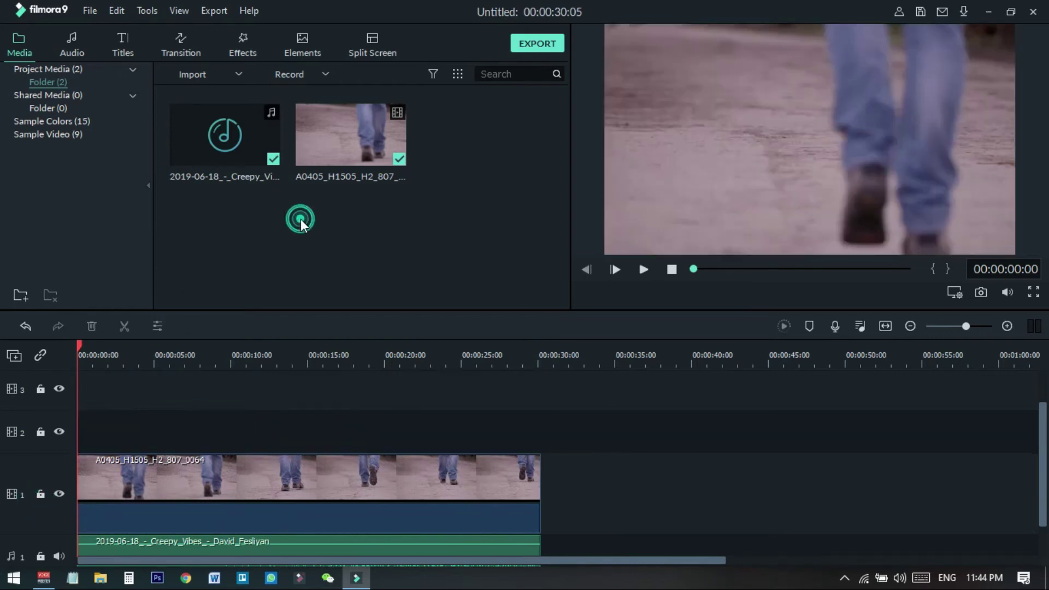
Apply the Baltan effect directly to the walking-feet clip on track 1
left_click(243, 44)
left_click_drag(243, 141, 206, 497)
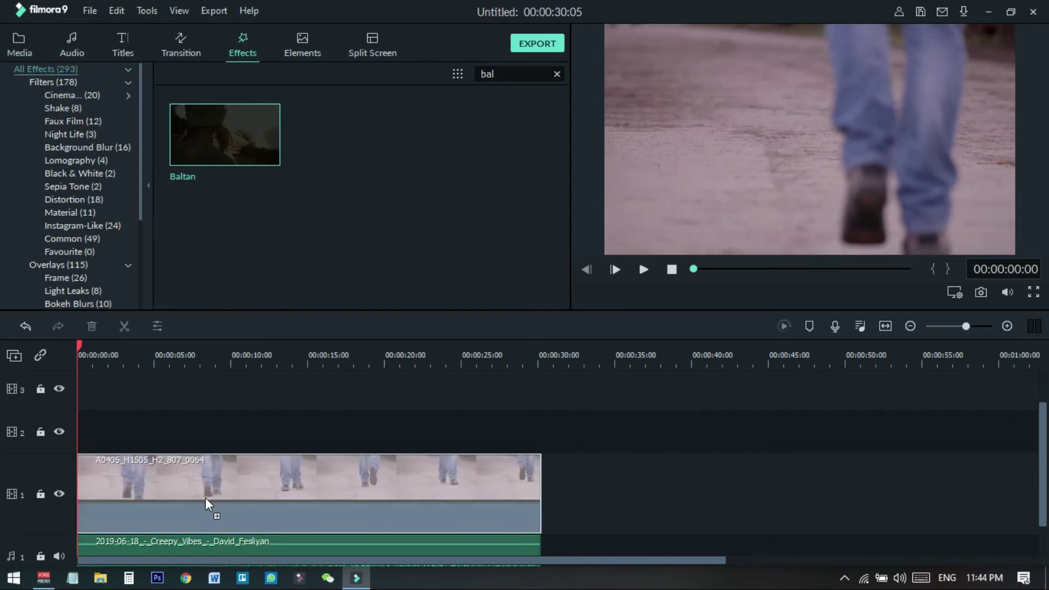
left_click_drag(117, 504, 116, 503)
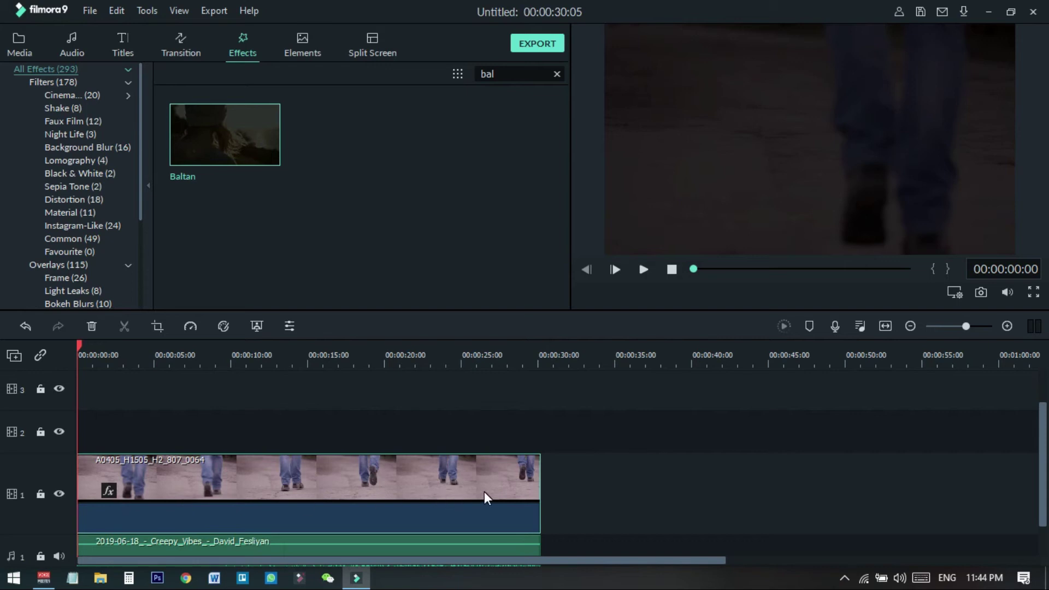
Set the walking-feet clip's Tone brightness to 61 in the Color settings
double_click(376, 477)
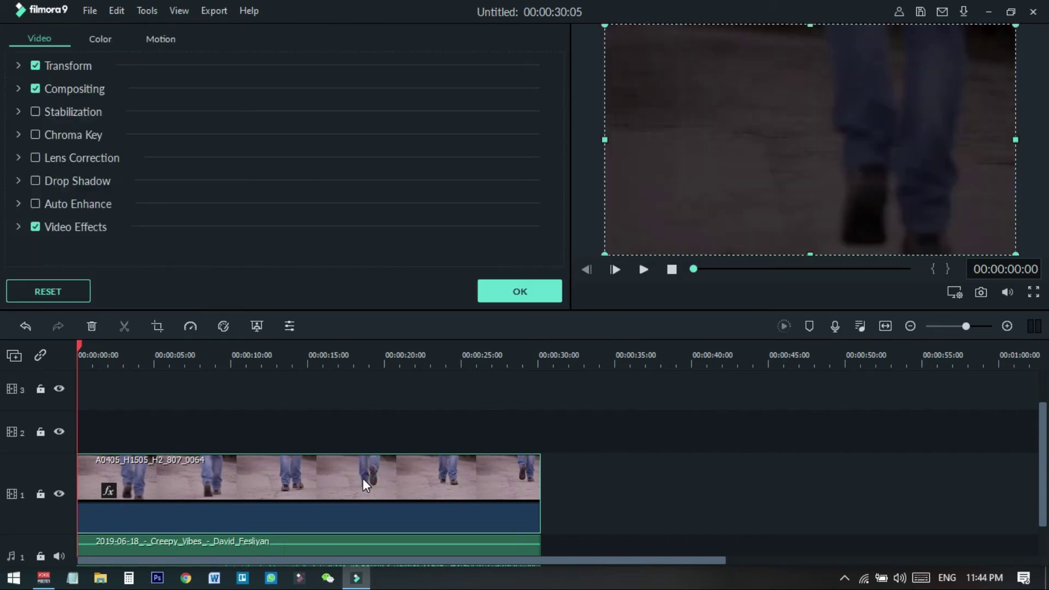
left_click(106, 37)
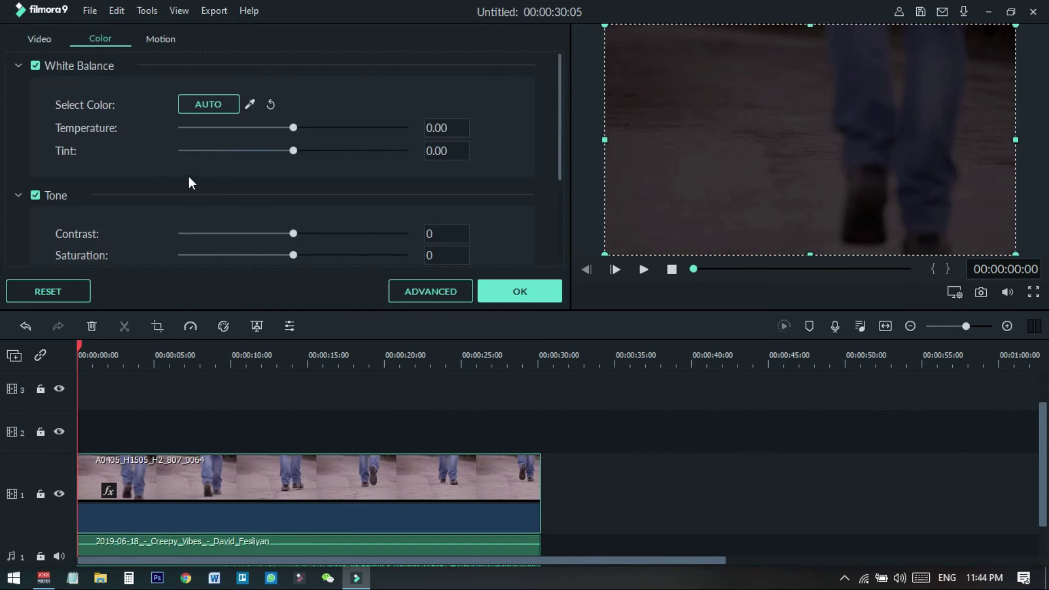
scroll(191, 182, "down", 3)
left_click_drag(293, 140, 408, 142)
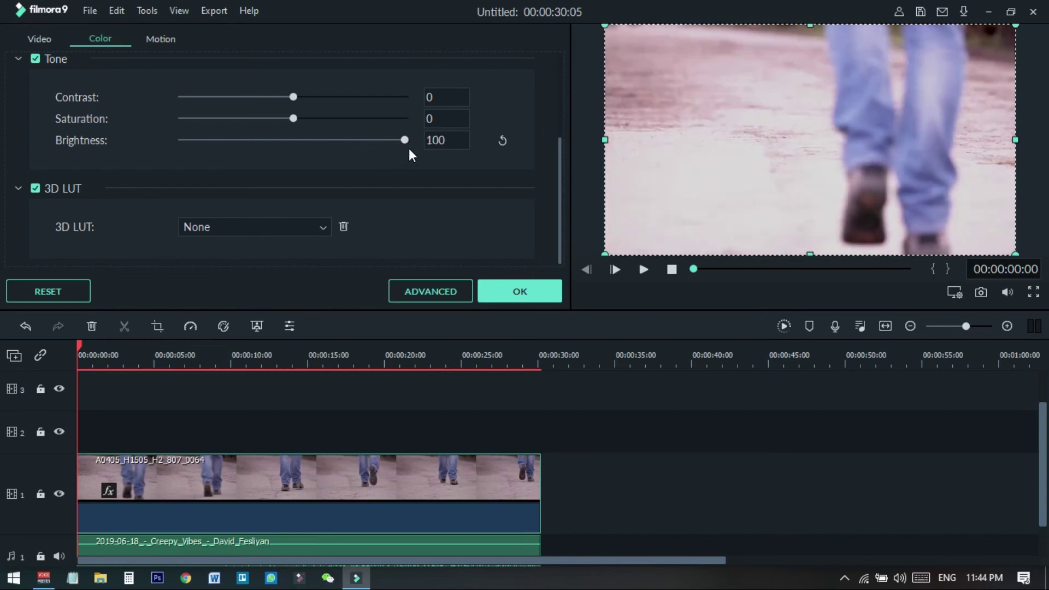
left_click_drag(362, 139, 362, 140)
left_click(512, 303)
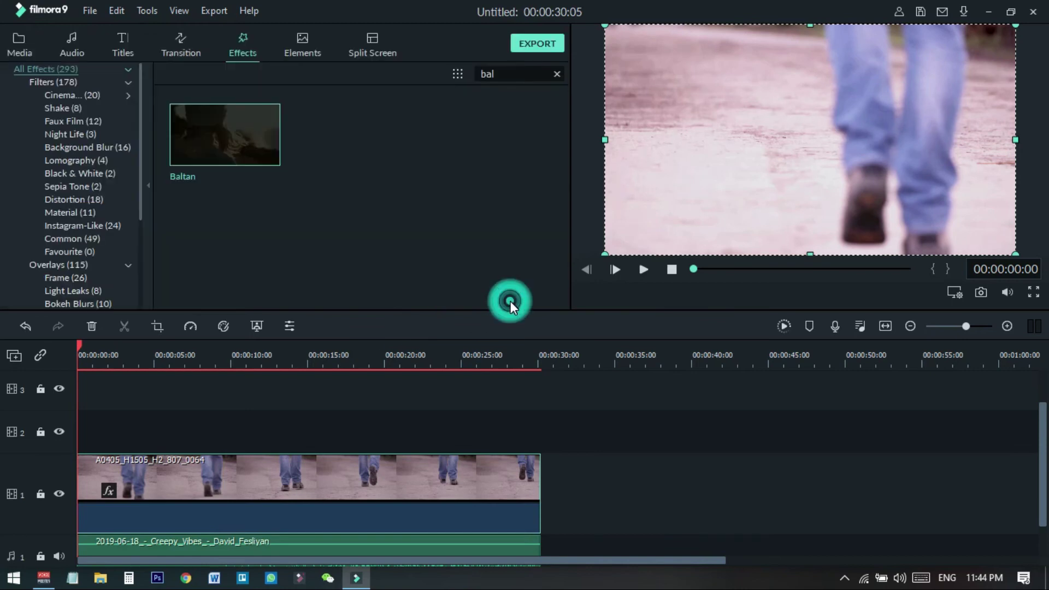
Render the timeline preview and play it, pausing at about eight seconds
left_click(784, 326)
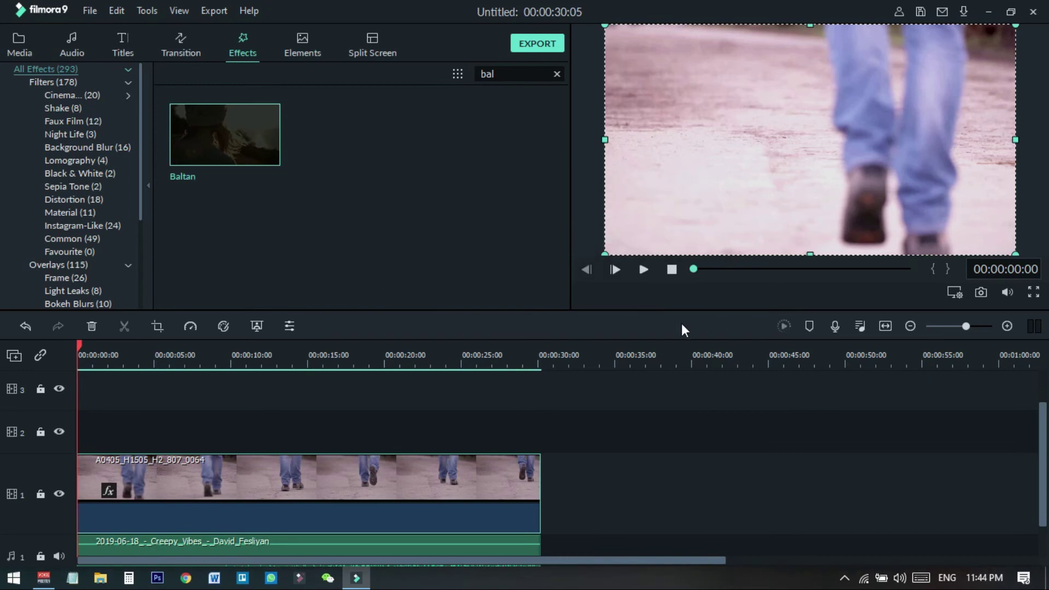
left_click(643, 270)
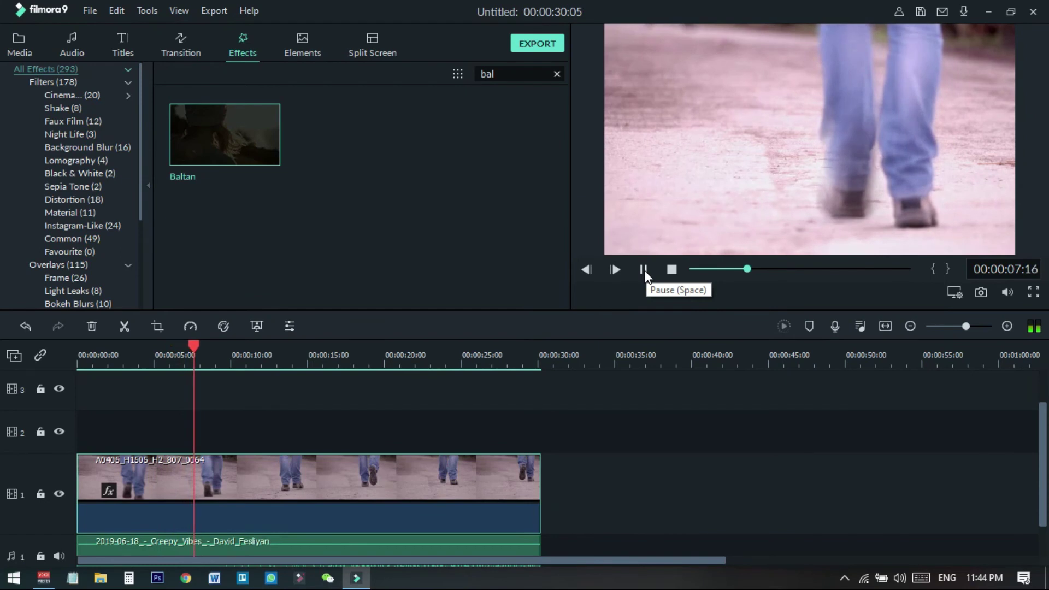
left_click(644, 269)
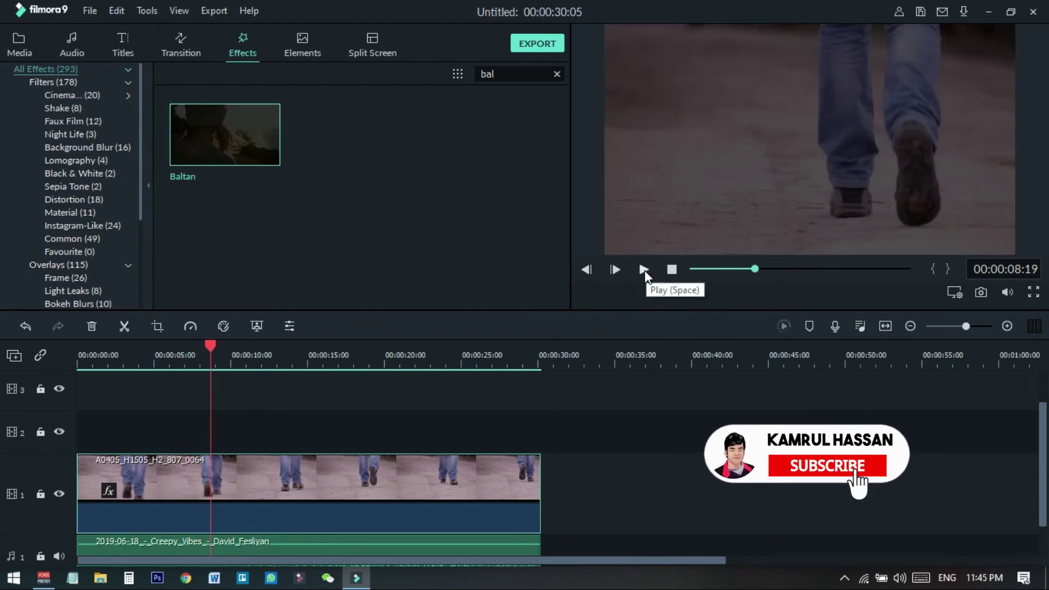